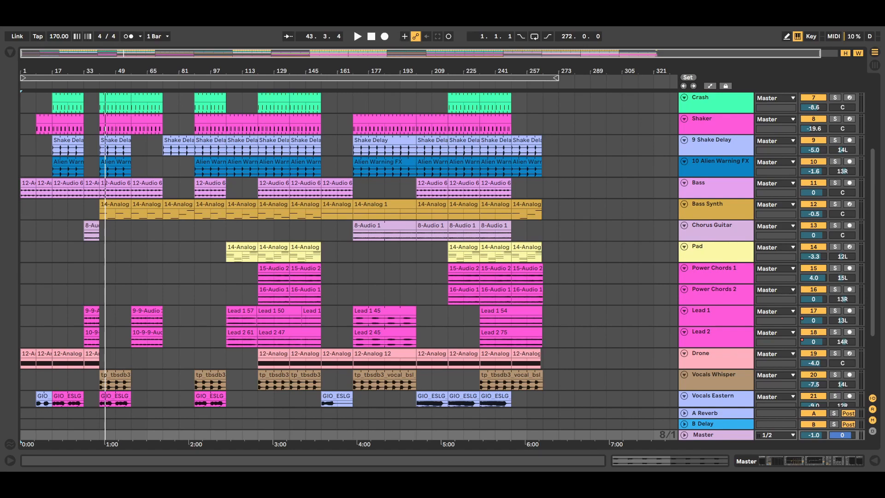
# - Play the arrangement, restart playback from around bar 17, then stop it
pyautogui.click(359, 36)
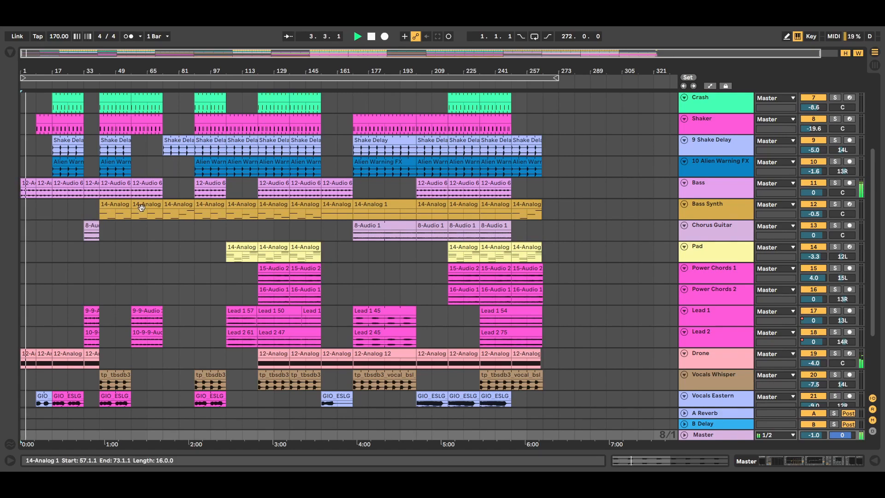
pyautogui.click(52, 171)
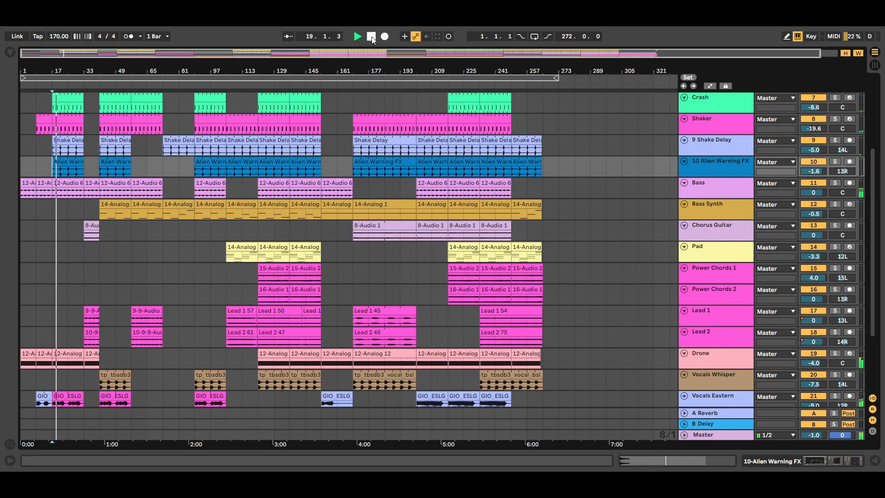
pyautogui.click(372, 37)
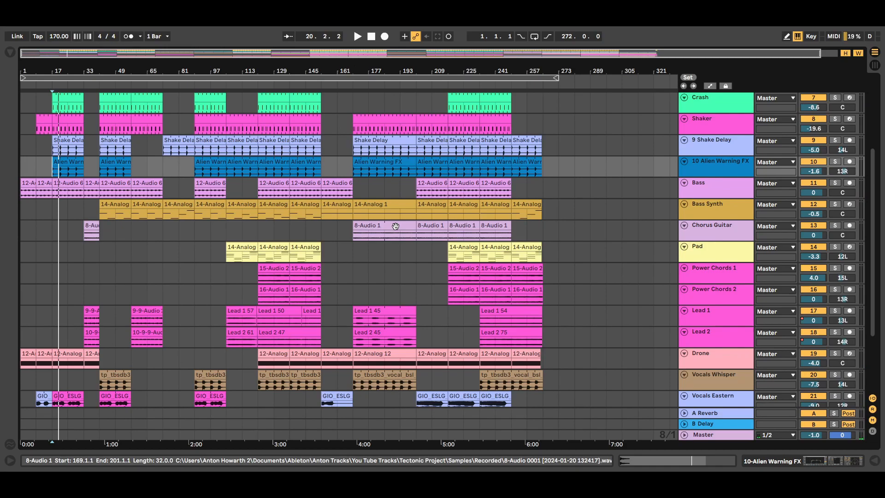
# - Open the Master track's device chain, select its Utility, and browse the Utility presets under Audio Effects
pyautogui.doubleClick(723, 434)
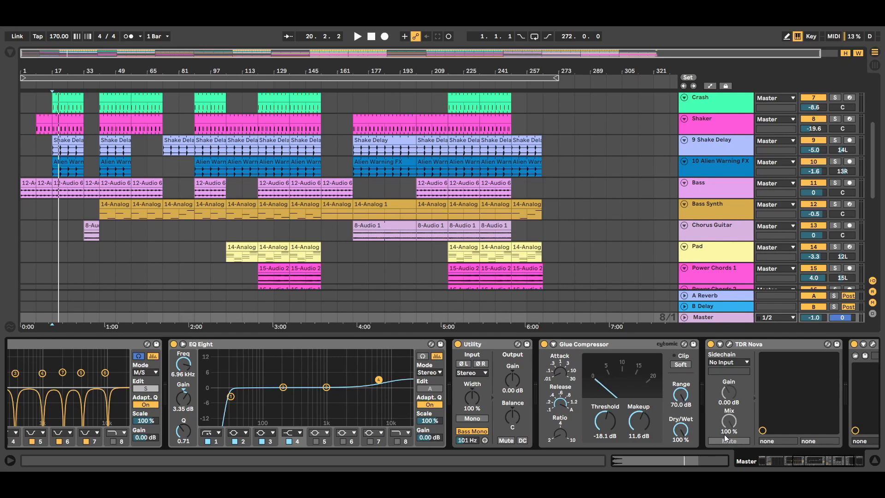
pyautogui.click(490, 344)
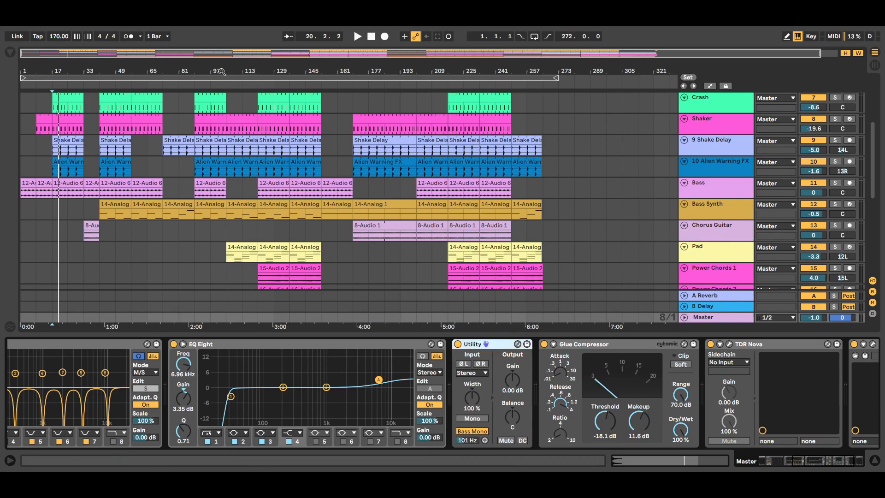
pyautogui.click(10, 53)
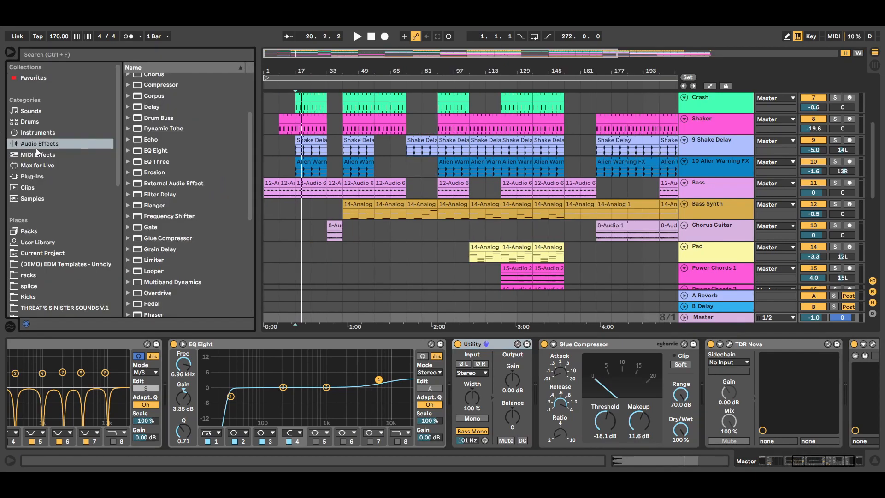
pyautogui.scroll(-2, 251, 181)
pyautogui.moveTo(251, 181); pyautogui.dragTo(259, 254)
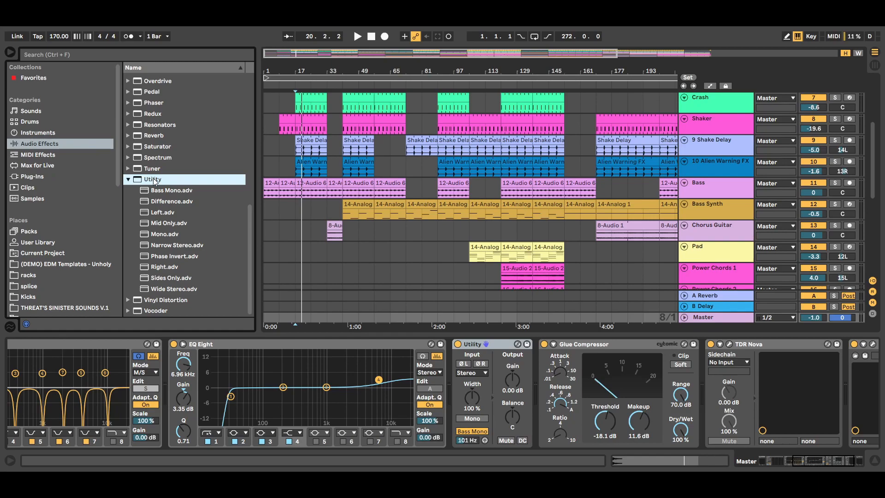
pyautogui.moveTo(154, 180)
pyautogui.mouseDown()
pyautogui.moveTo(172, 180)
pyautogui.moveTo(480, 364)
pyautogui.moveTo(456, 372)
pyautogui.moveTo(153, 179)
pyautogui.mouseUp()
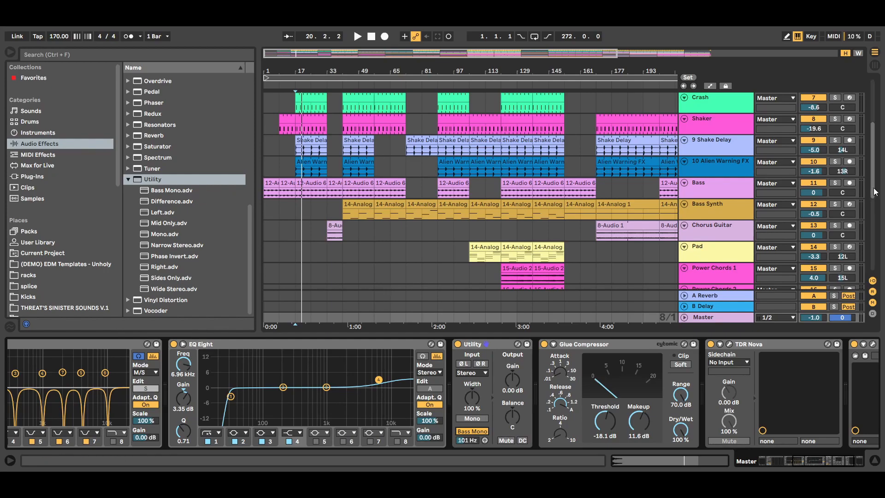
# - Inspect the device chains on the Kick and Bass tracks, then hide the device view
pyautogui.scroll(4, 873, 157)
pyautogui.moveTo(872, 157); pyautogui.dragTo(872, 140)
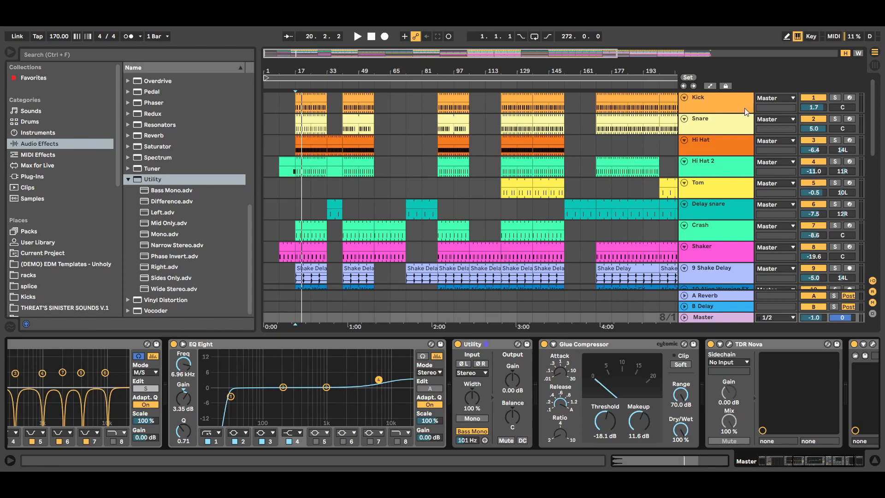
pyautogui.click(726, 104)
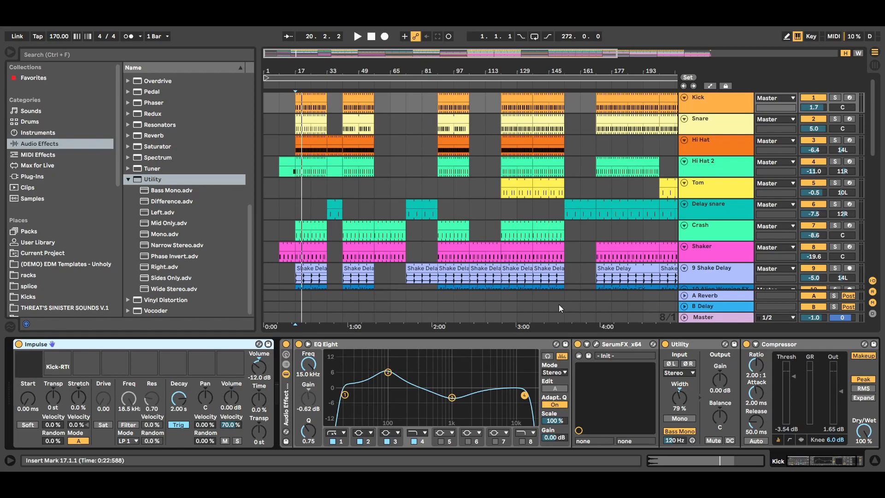
pyautogui.moveTo(874, 122); pyautogui.dragTo(877, 160)
pyautogui.click(721, 214)
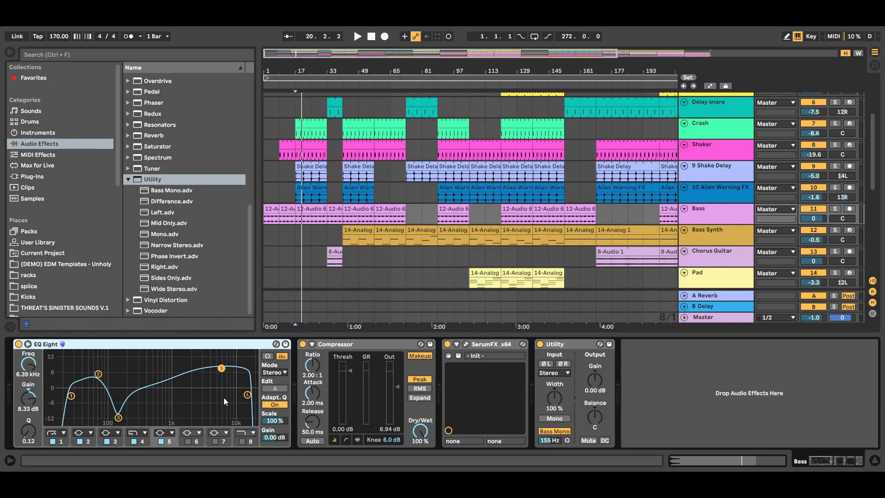
pyautogui.click(875, 461)
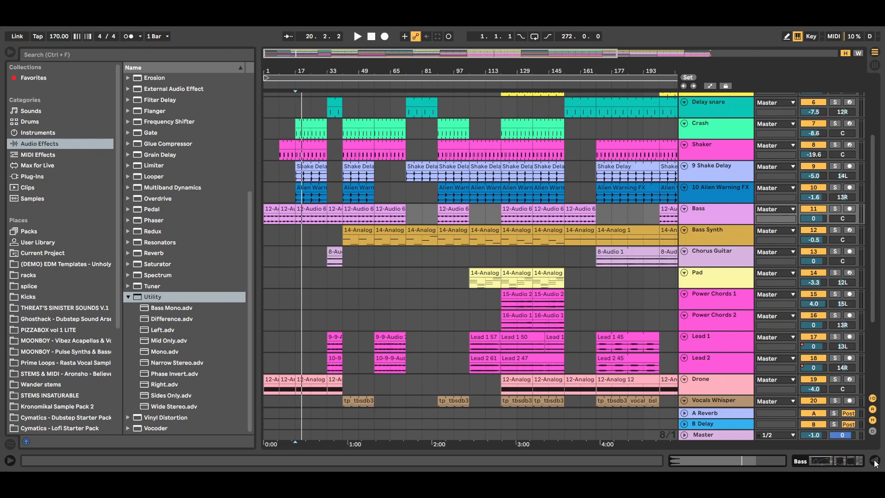
# - Review the device chains on the Lead 1, Lead 2, Power Chords 1, Power Chords 2 and Pad tracks, then close the browser
pyautogui.doubleClick(723, 436)
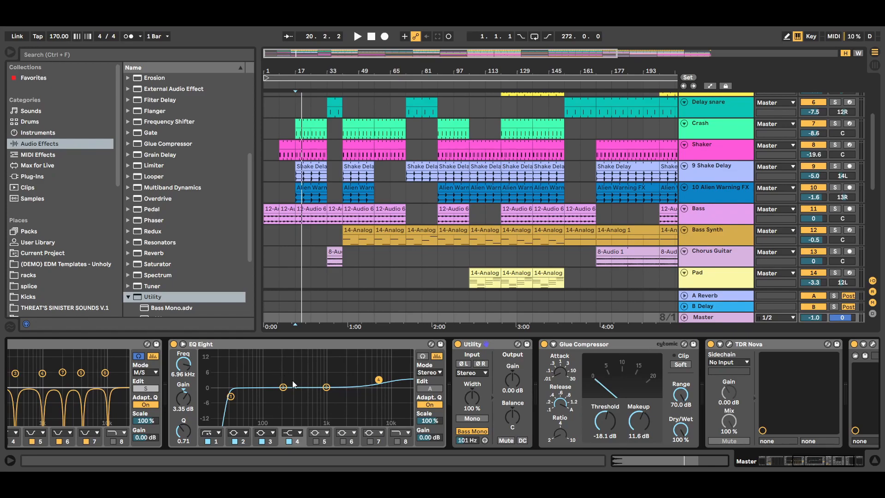
pyautogui.moveTo(872, 158); pyautogui.dragTo(873, 125)
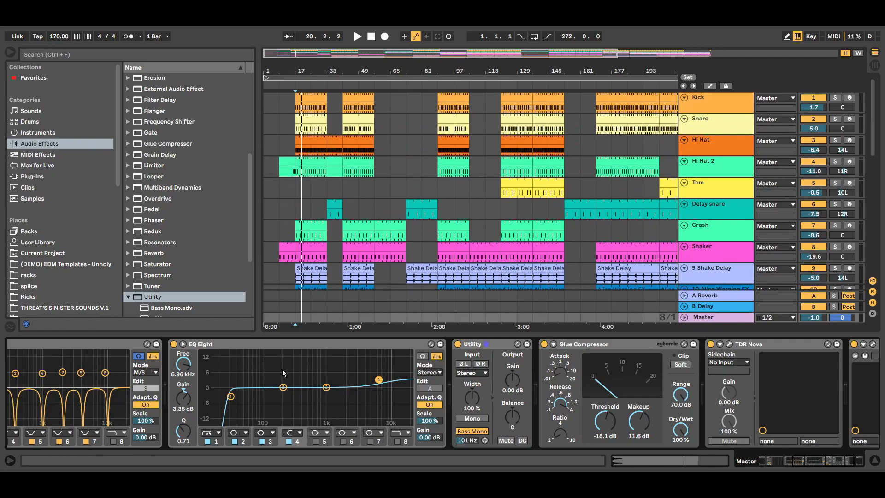
pyautogui.moveTo(876, 146); pyautogui.dragTo(876, 214)
pyautogui.click(729, 243)
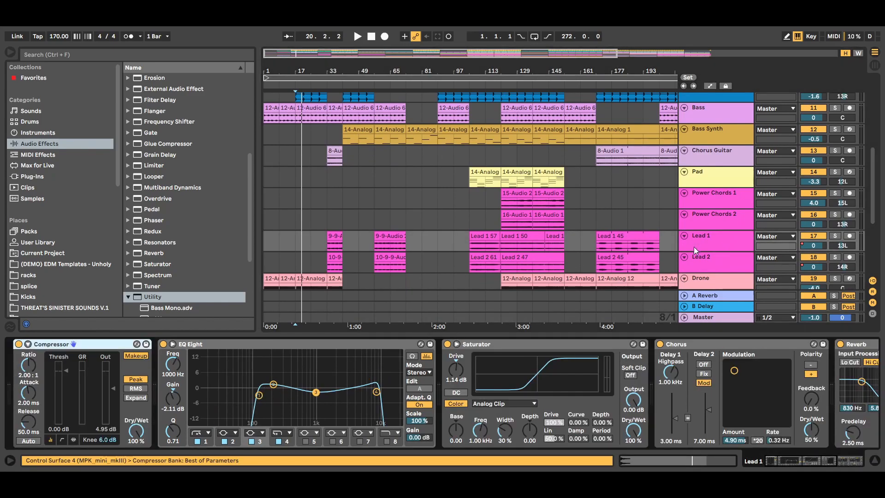
pyautogui.click(722, 263)
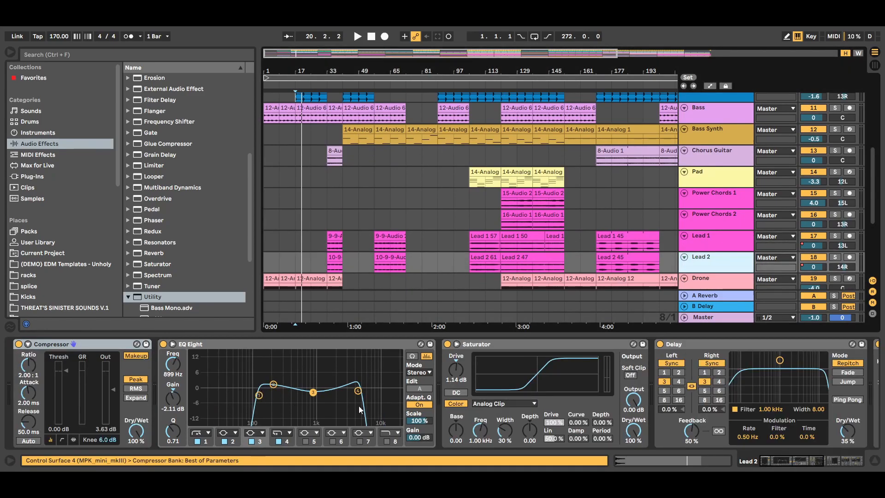
pyautogui.click(704, 196)
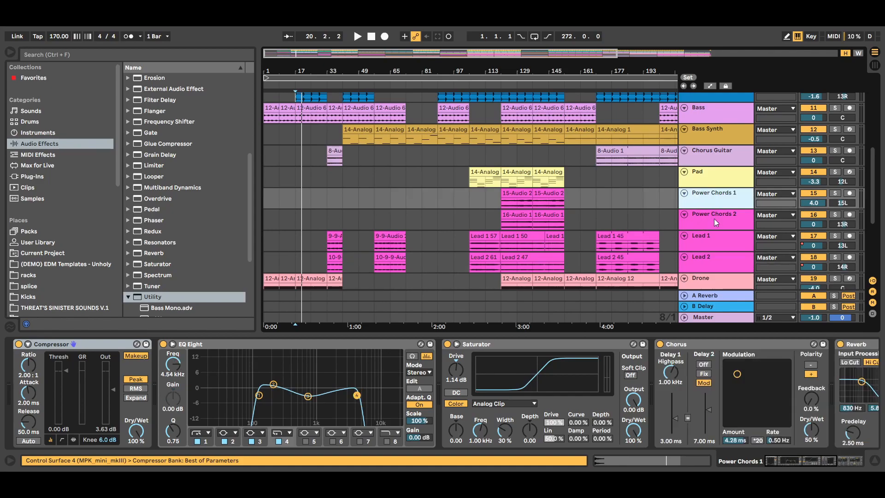
pyautogui.click(714, 218)
pyautogui.click(715, 180)
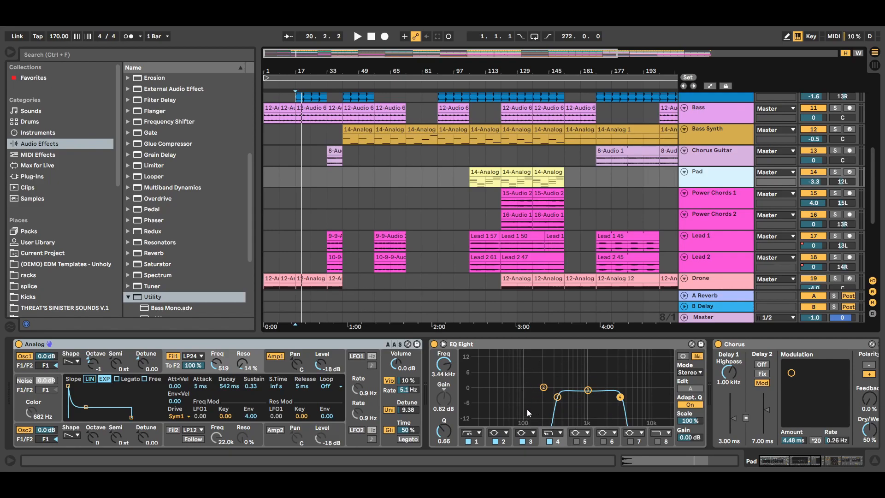
pyautogui.click(873, 461)
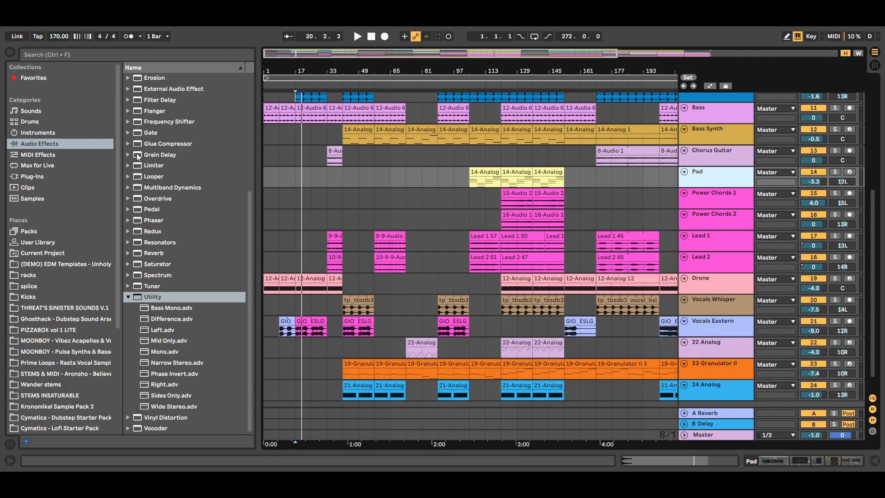
pyautogui.click(11, 52)
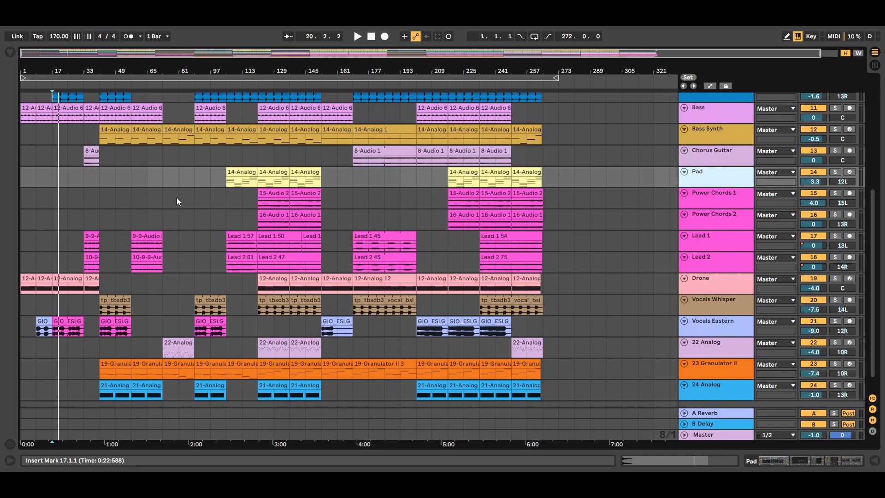
# - Play the mix and compare the Master Utility's Bass Mono switched on and off, then stop playback
pyautogui.click(360, 36)
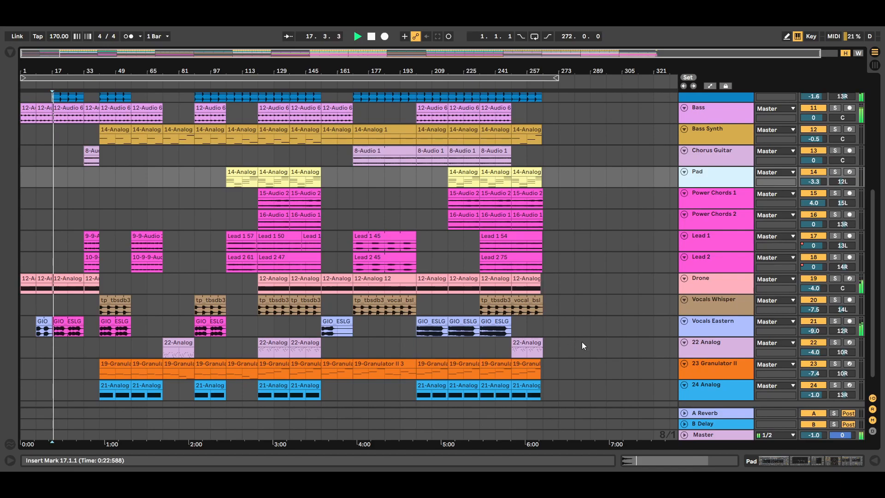
pyautogui.doubleClick(731, 435)
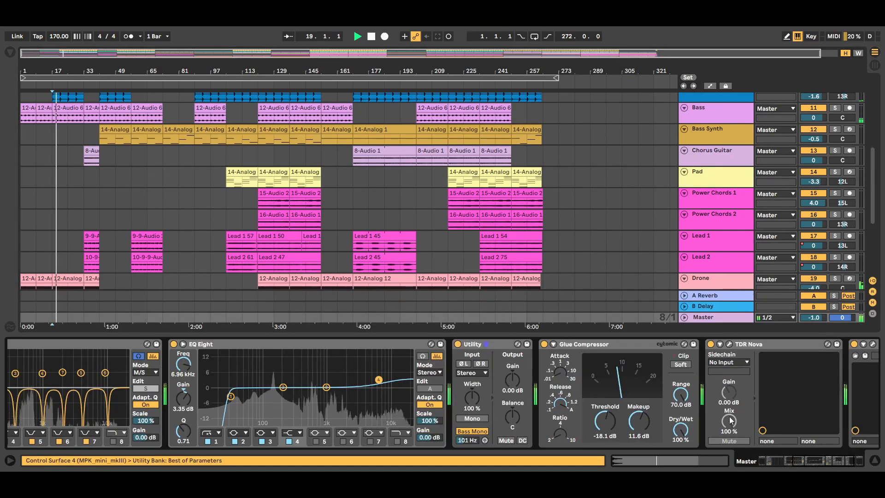
pyautogui.click(477, 432)
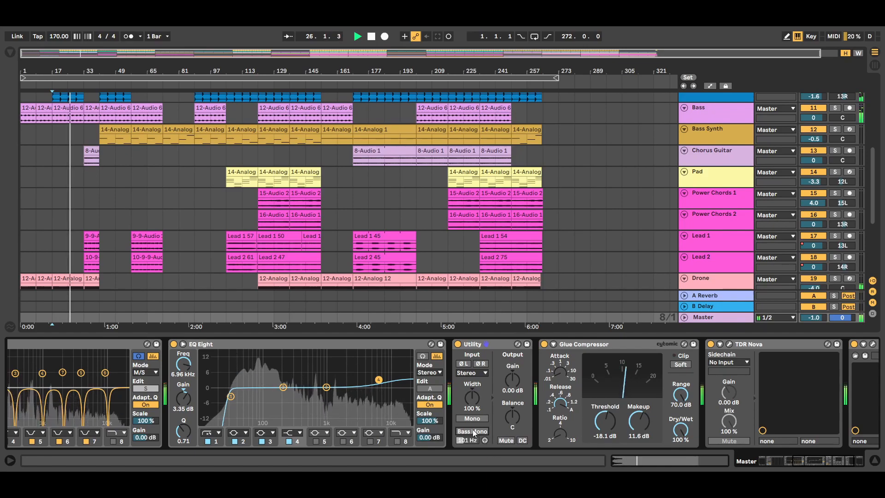
pyautogui.click(473, 431)
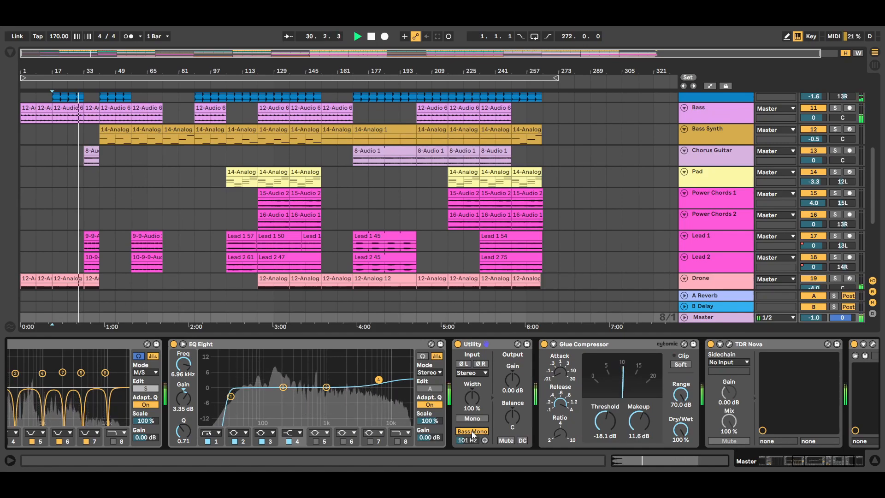
pyautogui.click(472, 432)
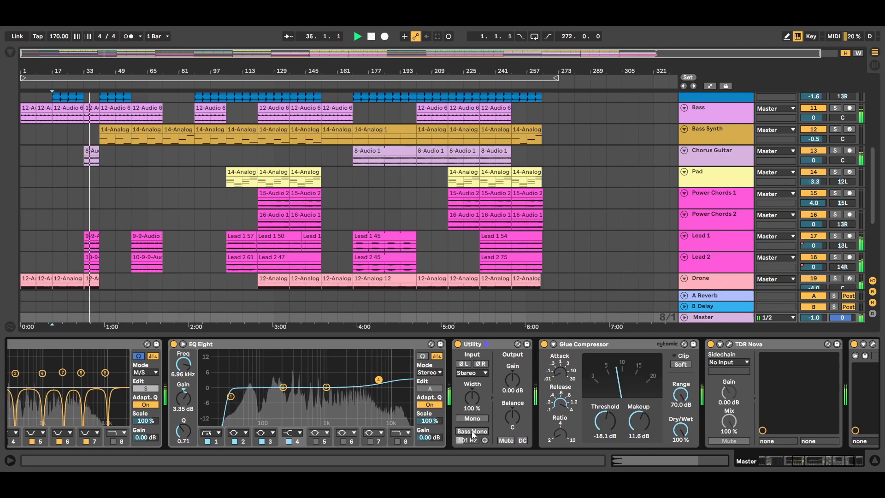
pyautogui.click(473, 431)
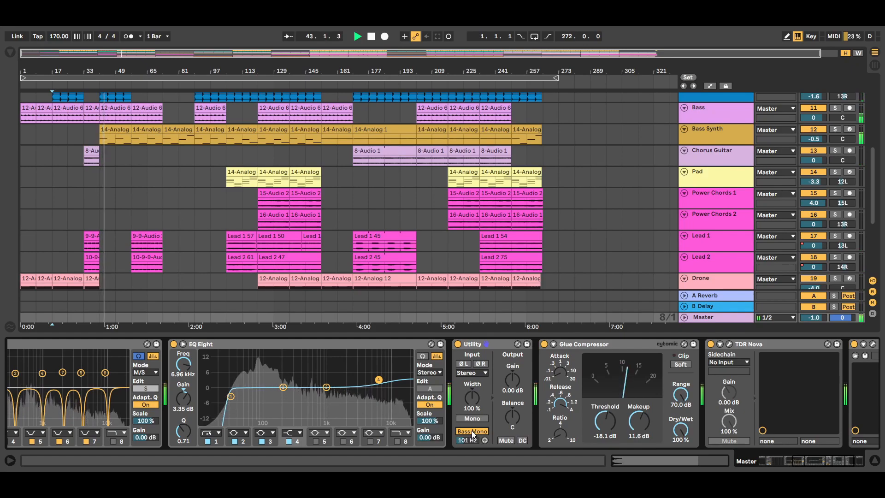
pyautogui.click(371, 37)
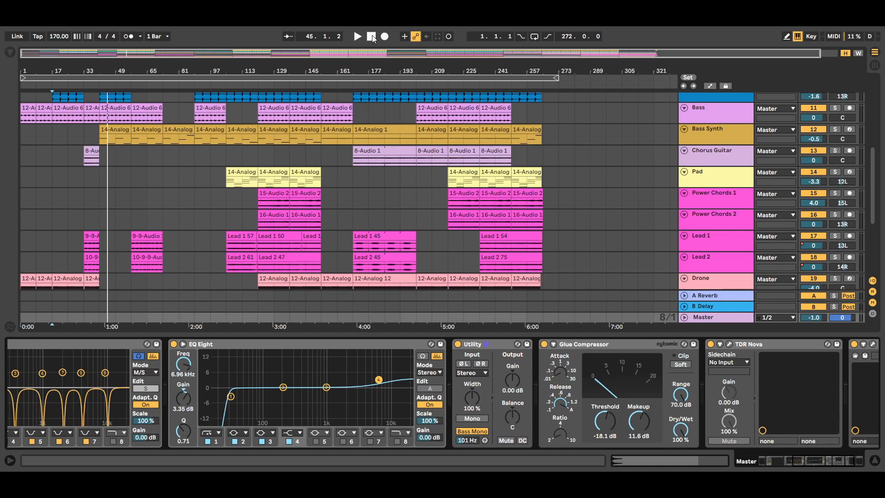
# - Scroll through the Master device chain to view its first devices
pyautogui.click(805, 463)
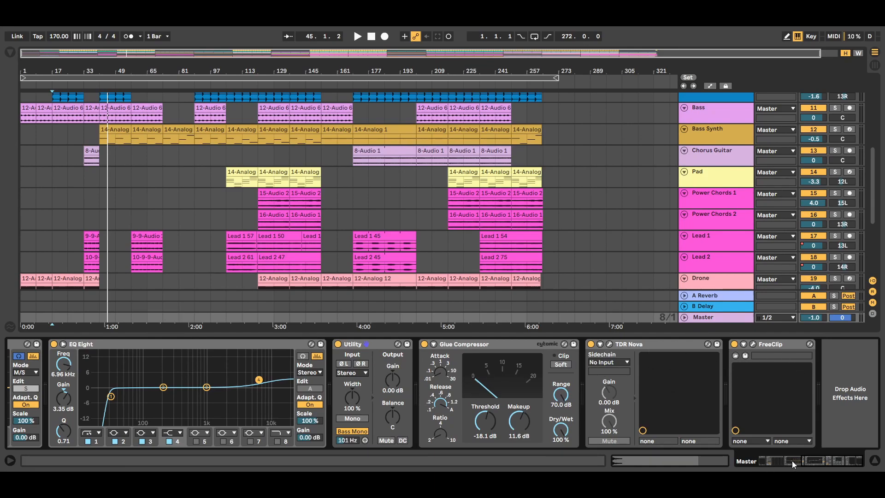
pyautogui.moveTo(792, 461); pyautogui.dragTo(765, 459)
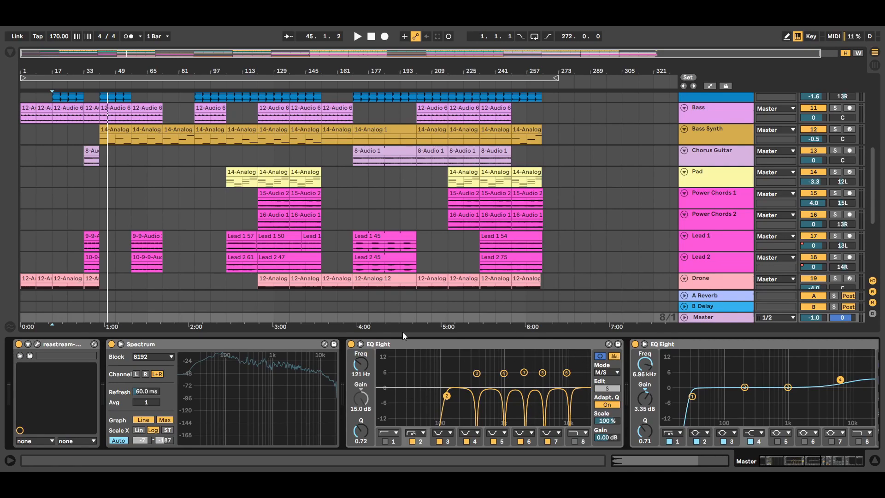